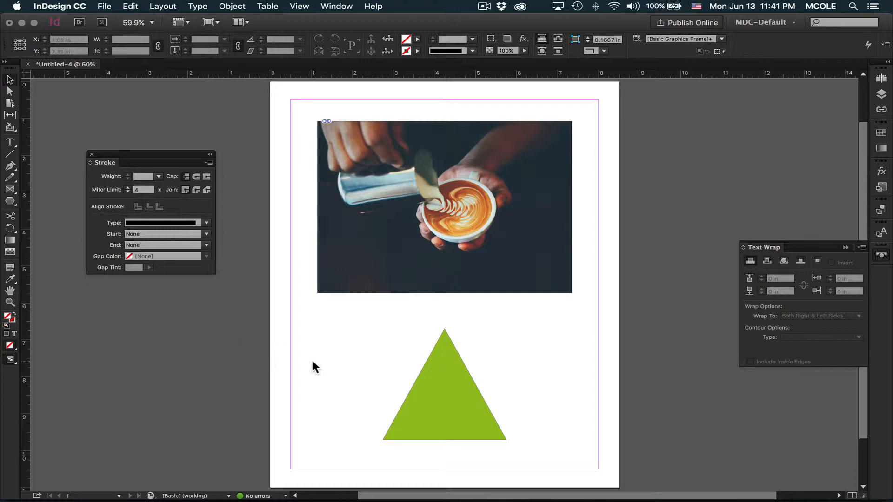
- Rotate the green triangle freehand about 30° clockwise, and undo the rotation
click(447, 377)
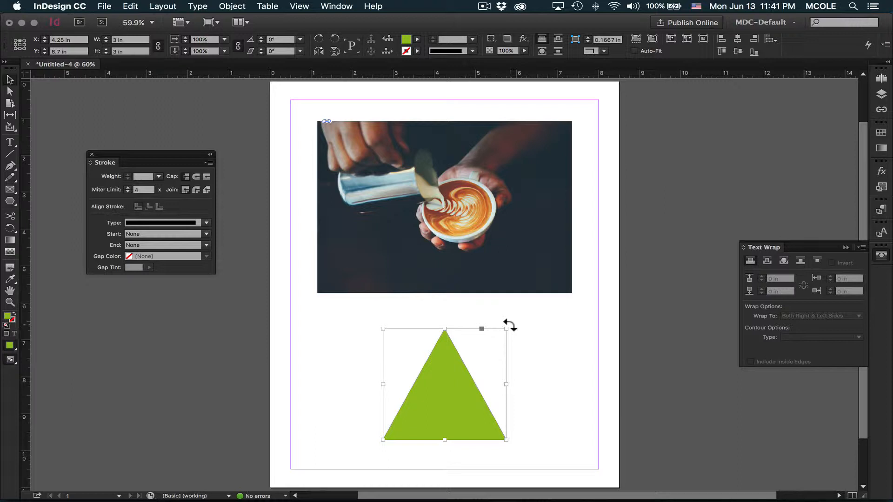
drag(510, 325, 535, 368)
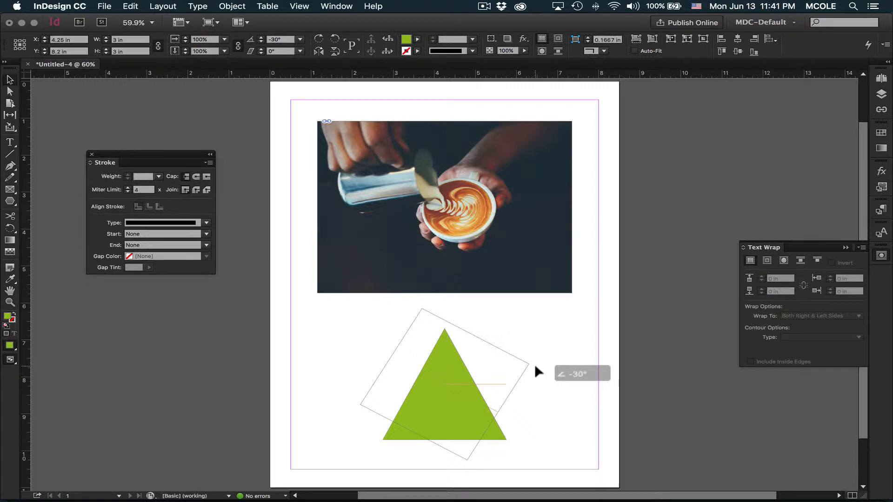
drag(535, 366, 535, 365)
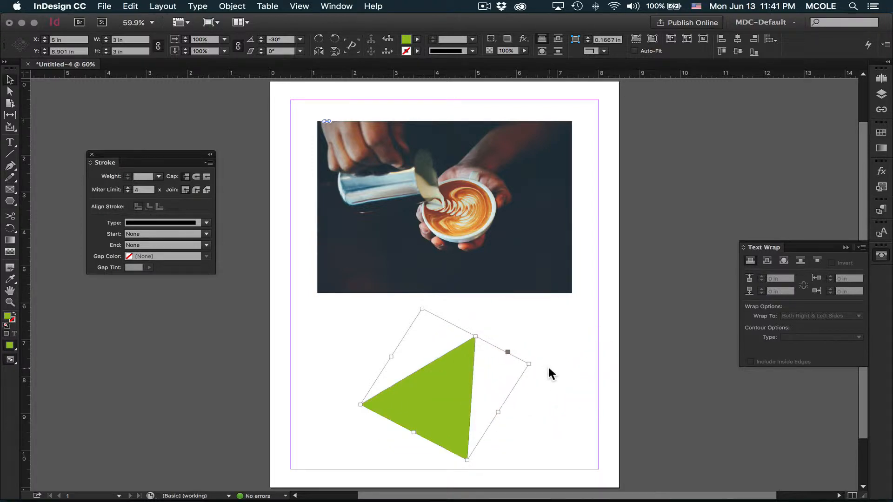
key(super+z)
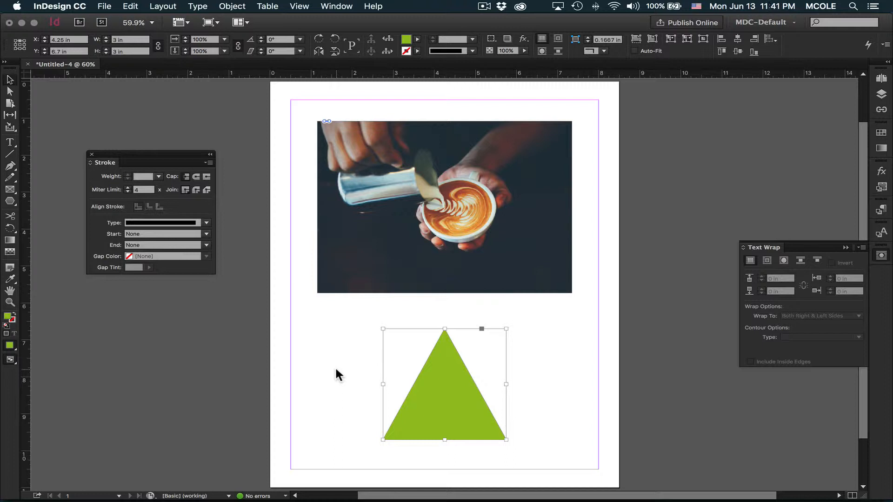
- Using the Rotate tool, place the pivot near the triangle's center, rotate it about 15.5° clockwise, and undo the rotation
key(r)
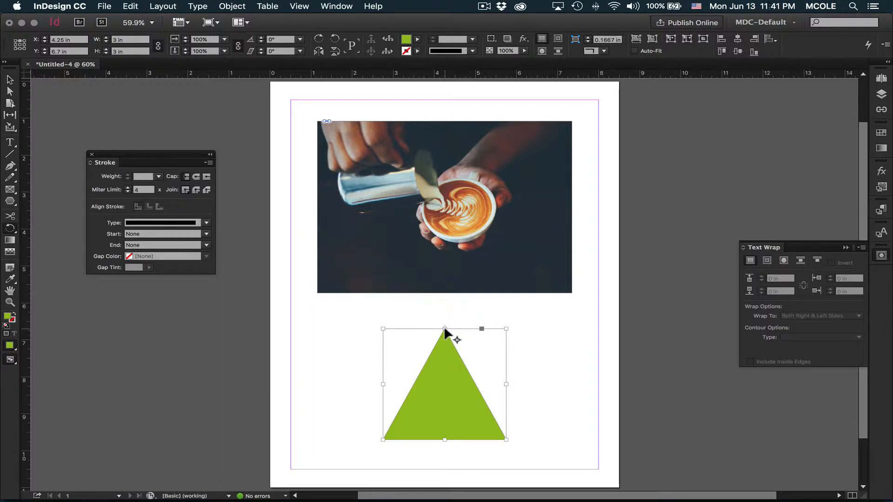
drag(445, 330, 447, 387)
drag(535, 316, 530, 348)
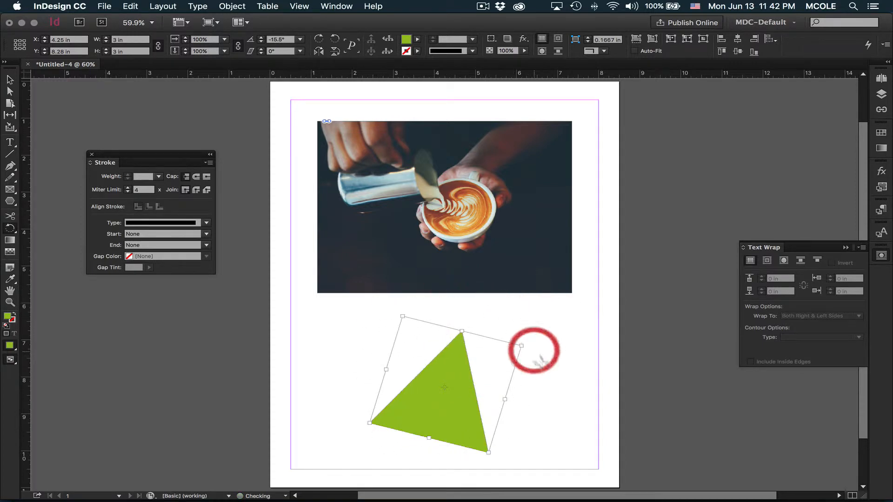
key(super+z)
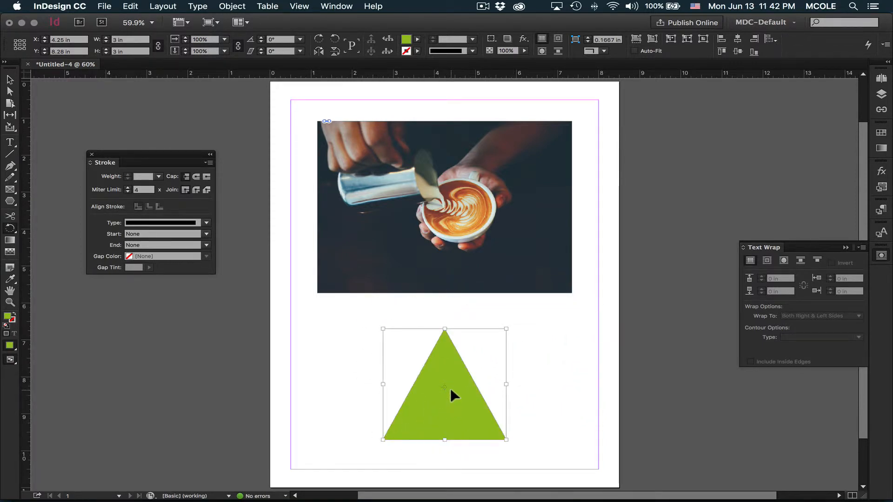
- Move the triangle to the lower-left corner of the page margins, undoing the extra adjustments made there
drag(450, 390, 360, 420)
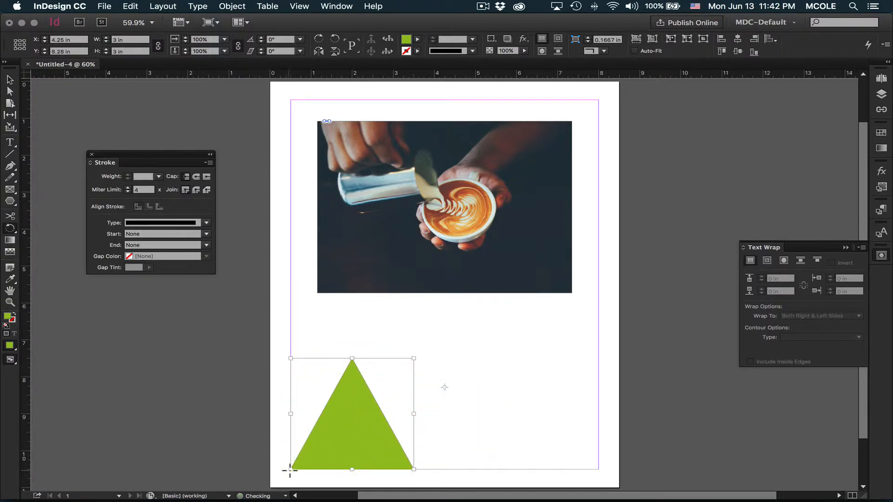
drag(353, 393, 338, 432)
key(super+z)
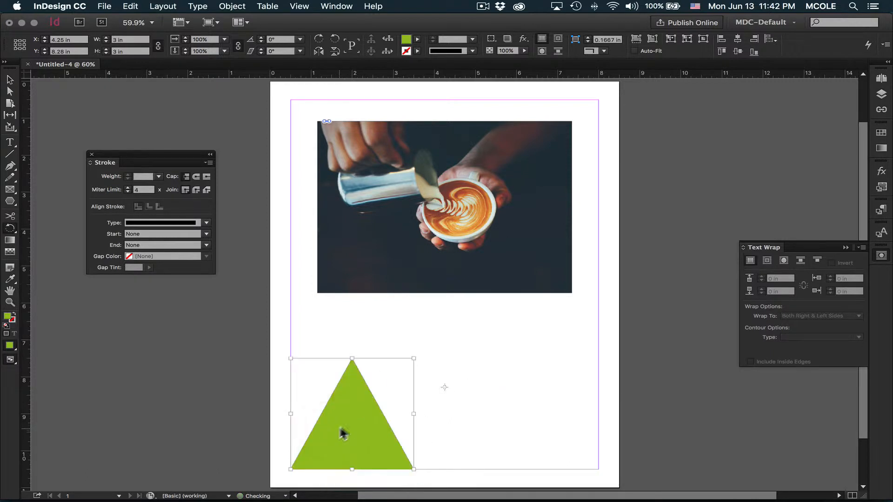
click(352, 362)
drag(352, 361, 352, 375)
key(super+z)
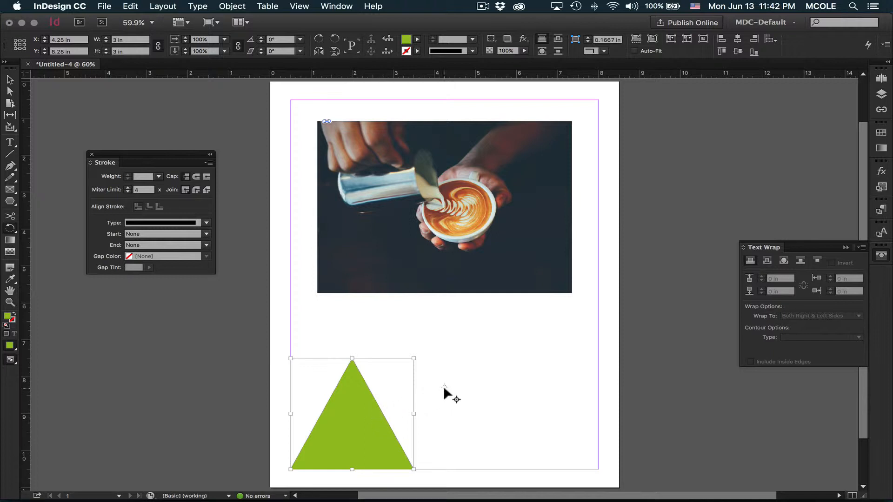
- Move the rotation pivot to the triangle's lower-left corner, try rotating around it, and undo the rotation
drag(444, 388, 289, 468)
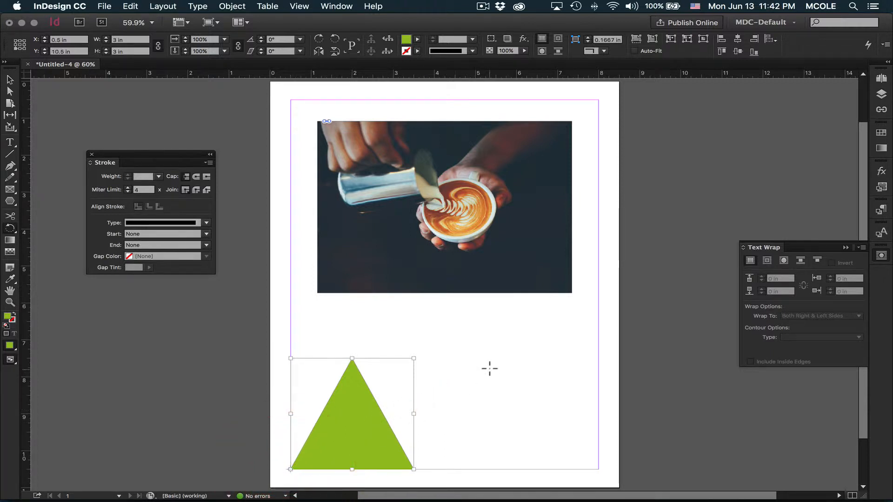
mouse_move(489, 368)
mouse_down()
mouse_move(514, 412)
mouse_move(472, 348)
mouse_move(504, 367)
mouse_up()
key(super+z)
- Move the triangle back to the horizontal center of the page beneath the photo with the Selection tool
key(v)
drag(354, 412, 446, 384)
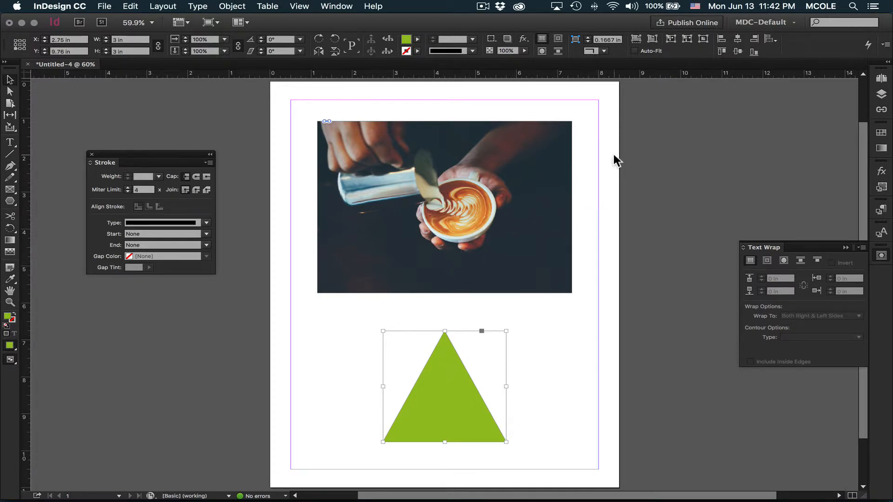
- Set the triangle's rotation angle to 12° around its lower-left corner, and undo it
click(277, 40)
key(Return)
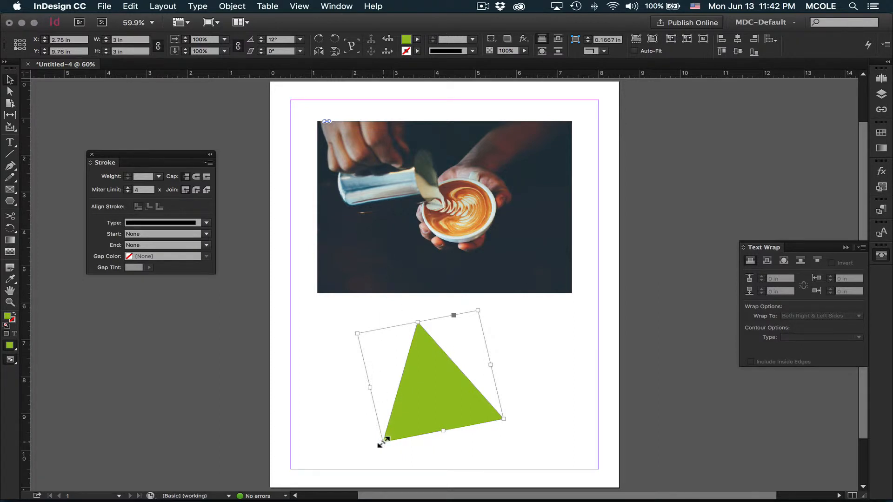
key(super+z)
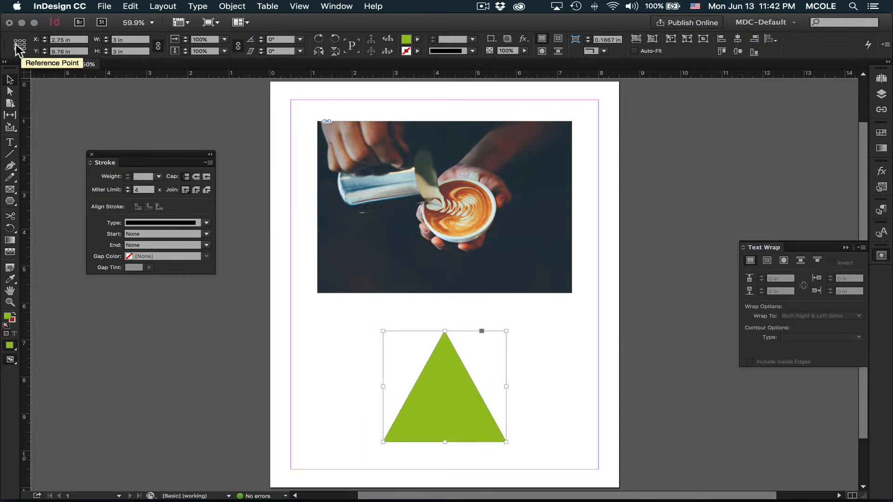
- Set the reference point to the center, try rotation angles of 12° and 30° on the triangle, and undo both
click(20, 45)
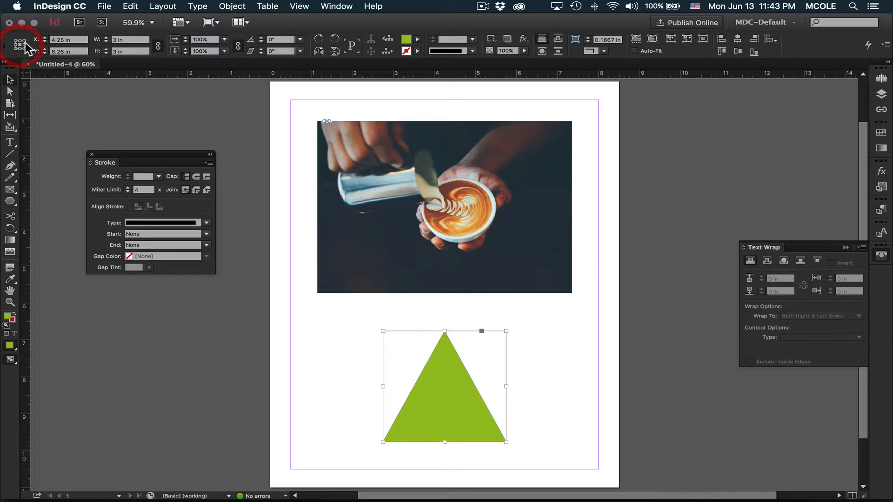
click(278, 40)
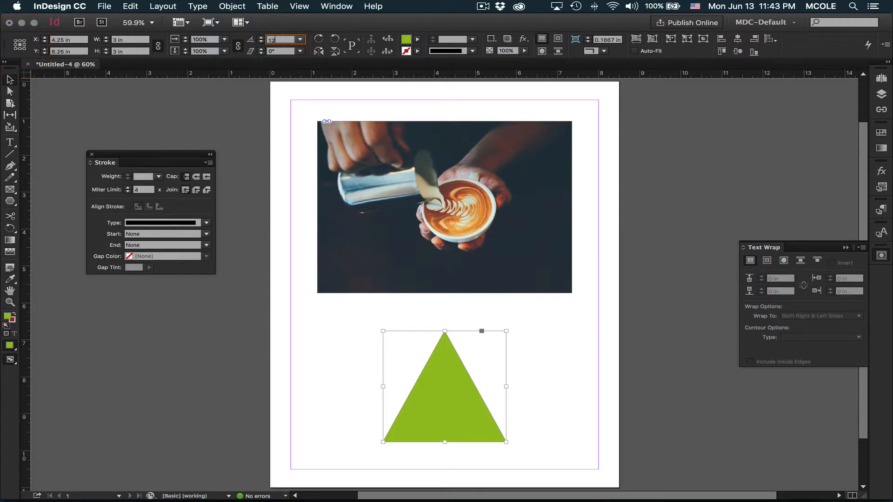
key(Return)
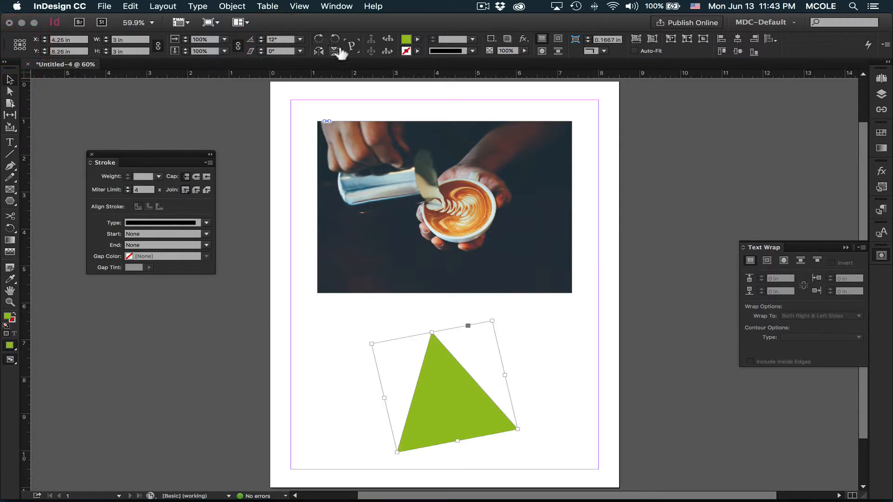
click(299, 39)
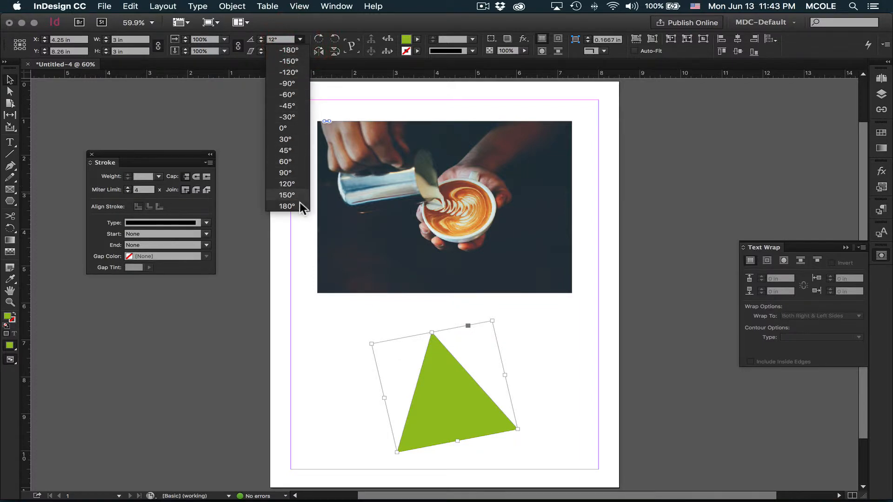
click(286, 140)
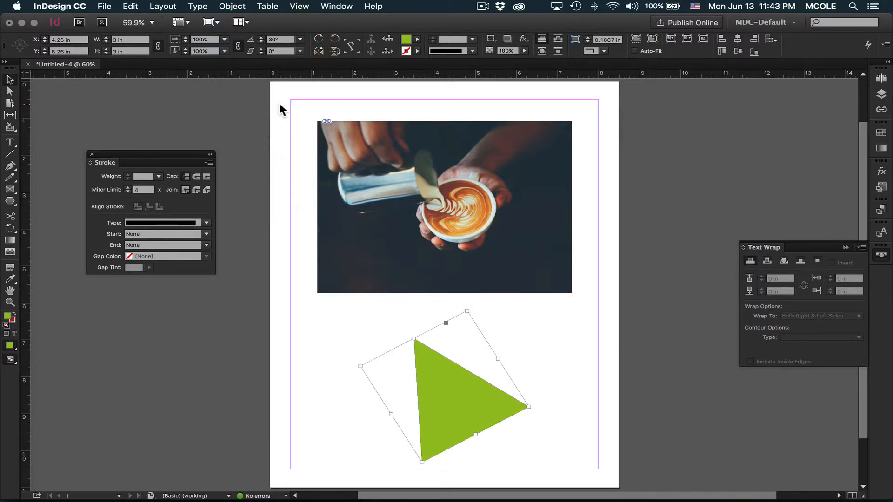
key(super+z)
key(super+z)
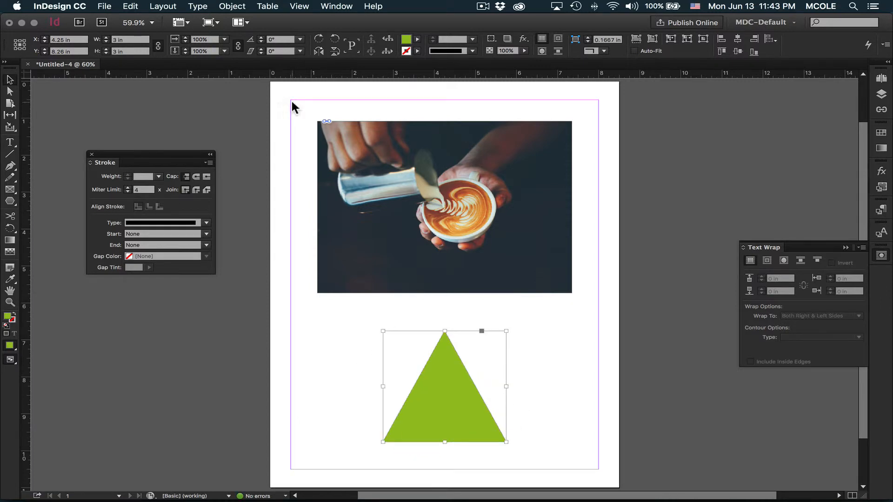
- Rotate the triangle 90° clockwise and back 90° counterclockwise, and deselect it
click(319, 41)
click(335, 41)
click(233, 121)
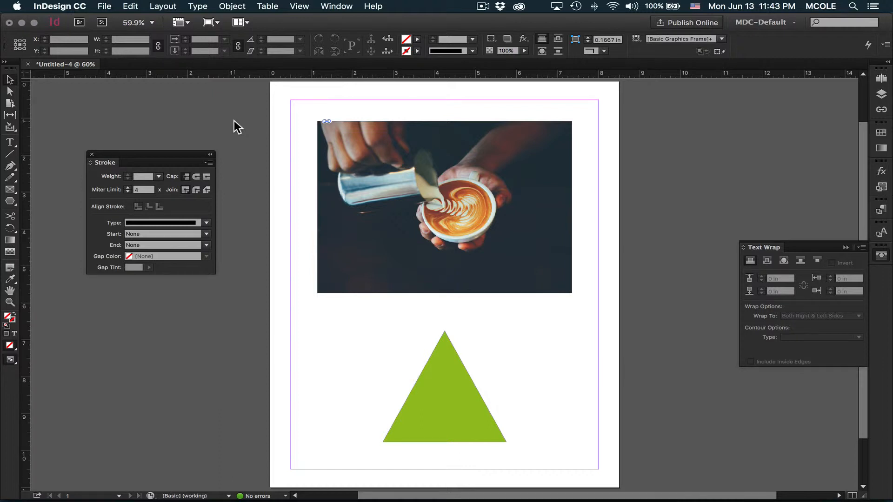
- Select the coffee photo's frame and rotate it a full turn in four 90° clockwise steps
click(358, 124)
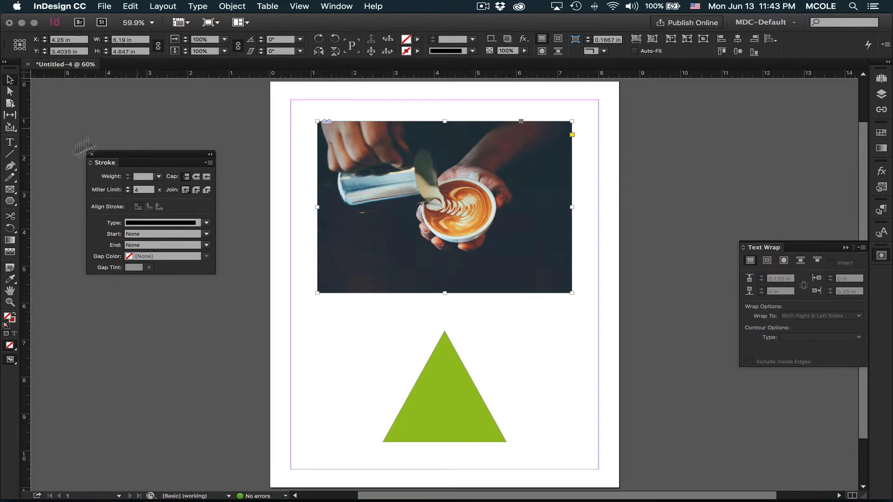
click(319, 39)
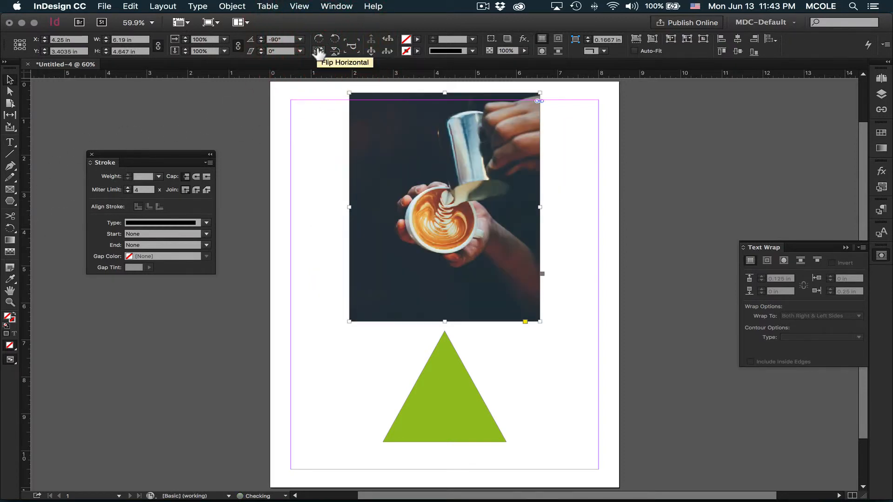
click(319, 39)
click(319, 40)
click(319, 39)
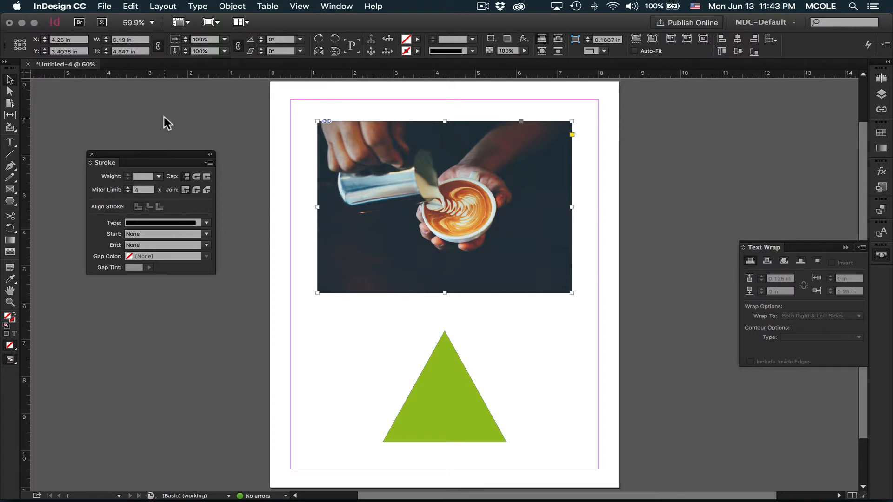
- Select the photo inside its frame with the Direct Selection tool, shift it up and to the left, and undo the shift
click(10, 91)
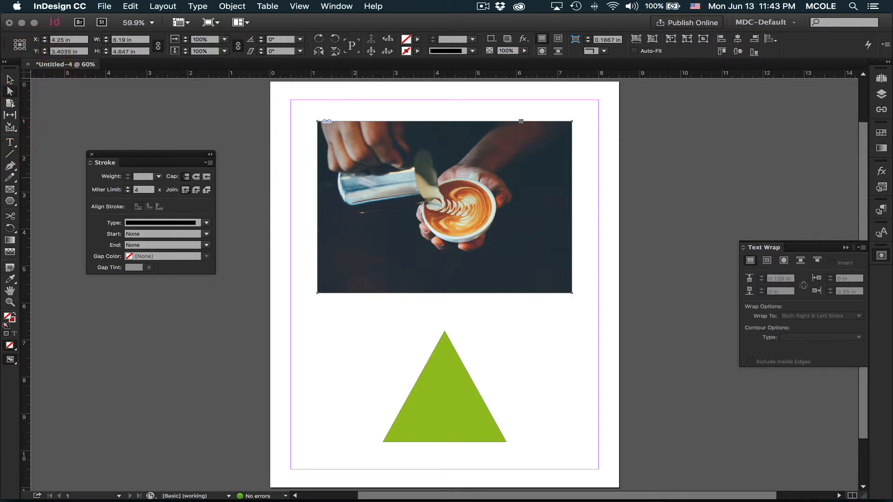
click(445, 204)
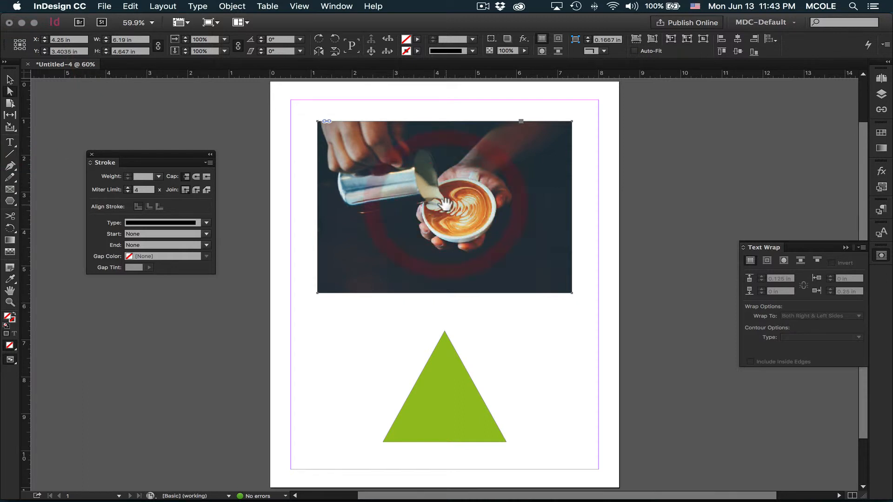
drag(437, 198, 346, 151)
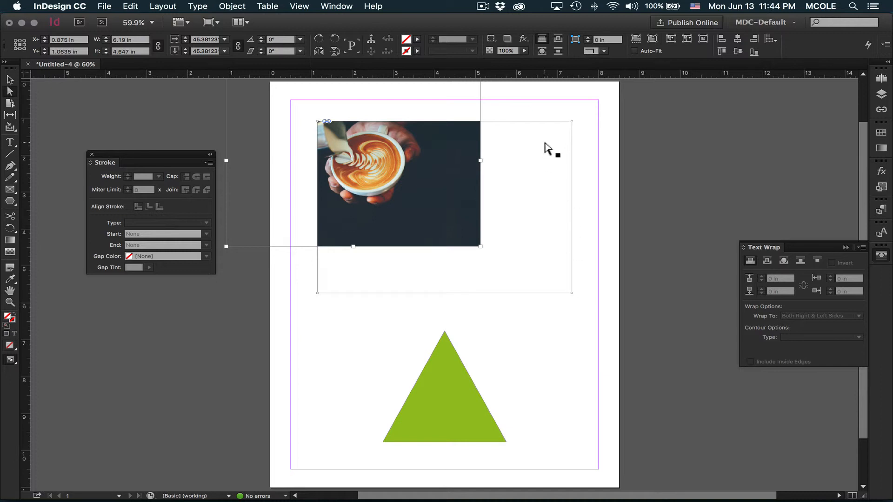
key(super+z)
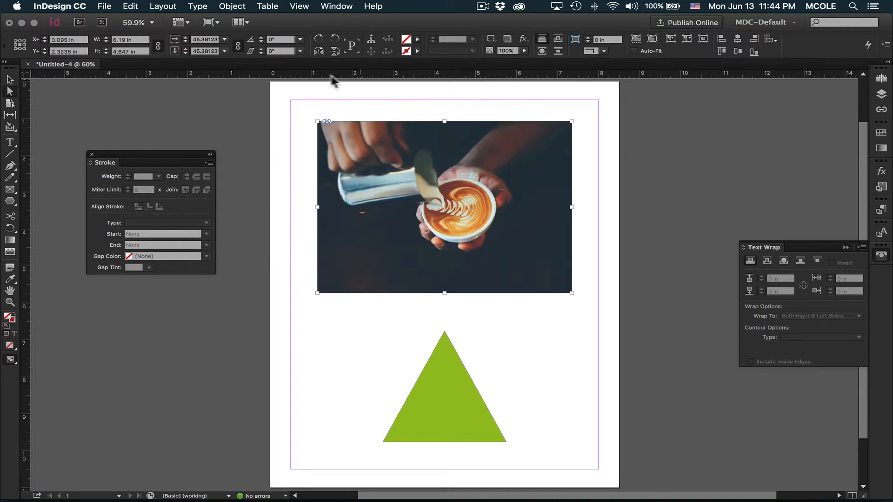
- Set the photo's rotation angle to 24° within its unrotated frame, and deselect it
click(261, 37)
drag(261, 38, 261, 38)
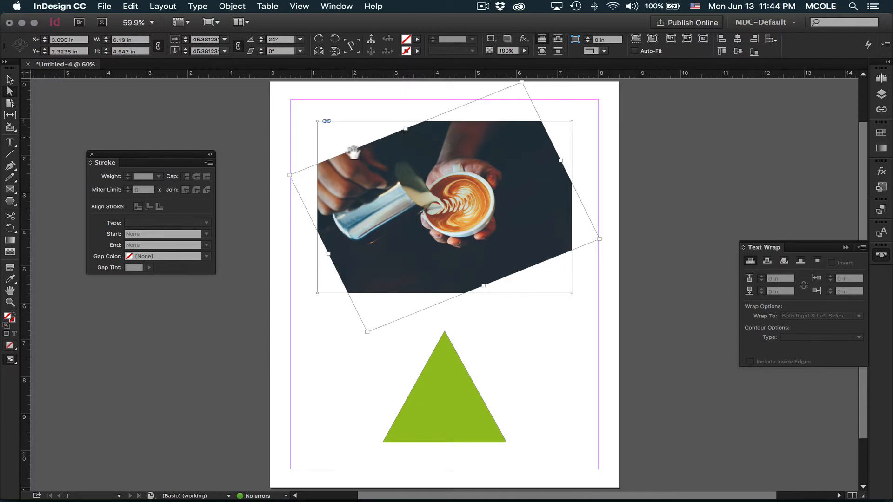
click(260, 136)
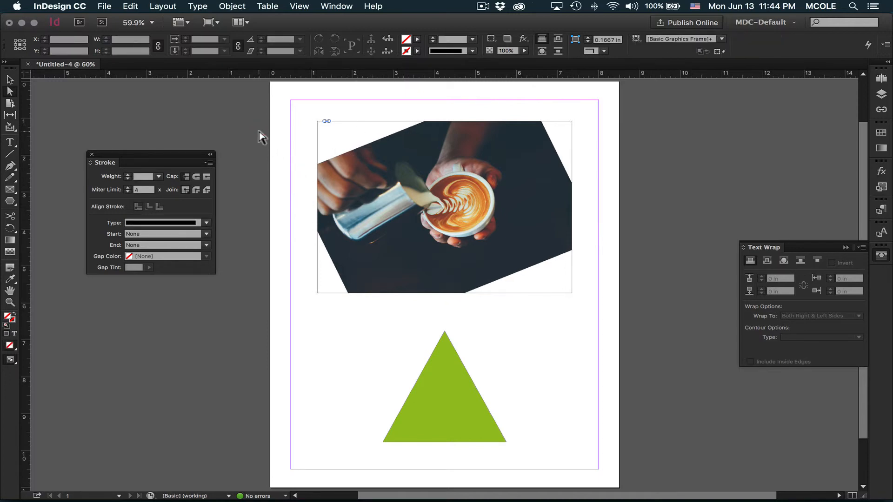
- Enlarge the rotated photo proportionally from its center to about 67.67% scale so that it fills the frame
click(332, 163)
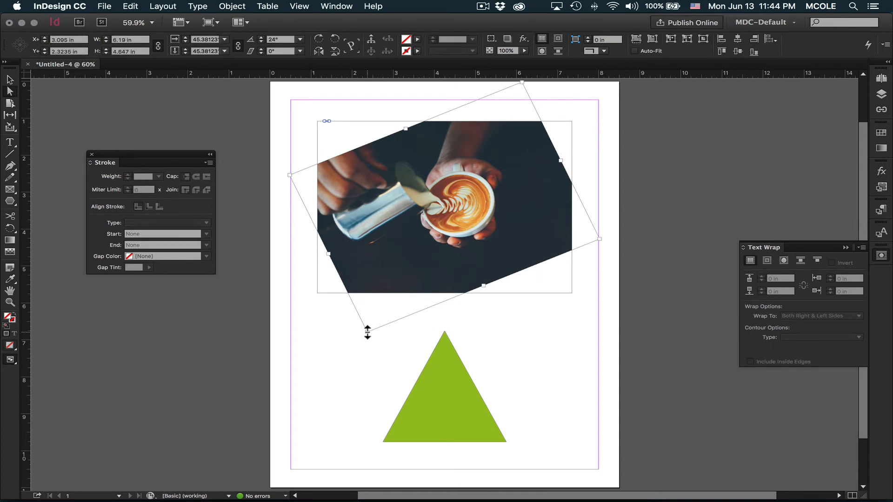
drag(368, 333, 366, 383)
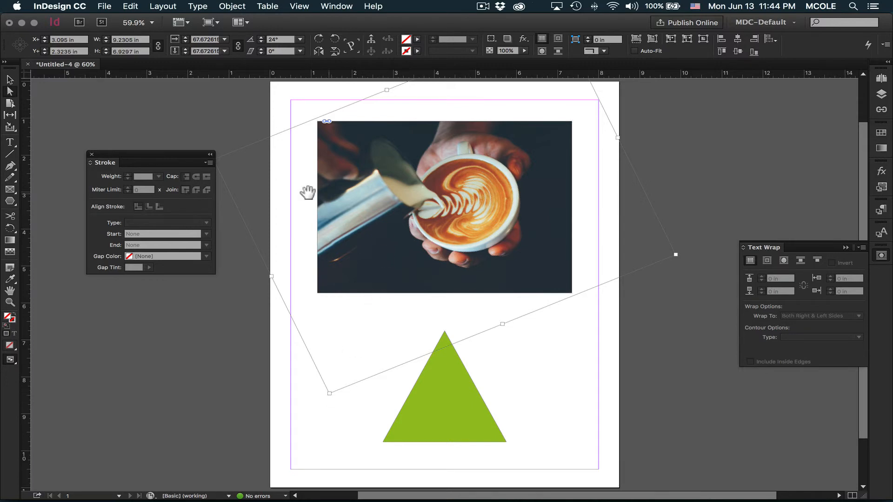
- Rotate the photo inside its frame freehand to about 36.5° with the Rotate tool, and deselect it
click(10, 228)
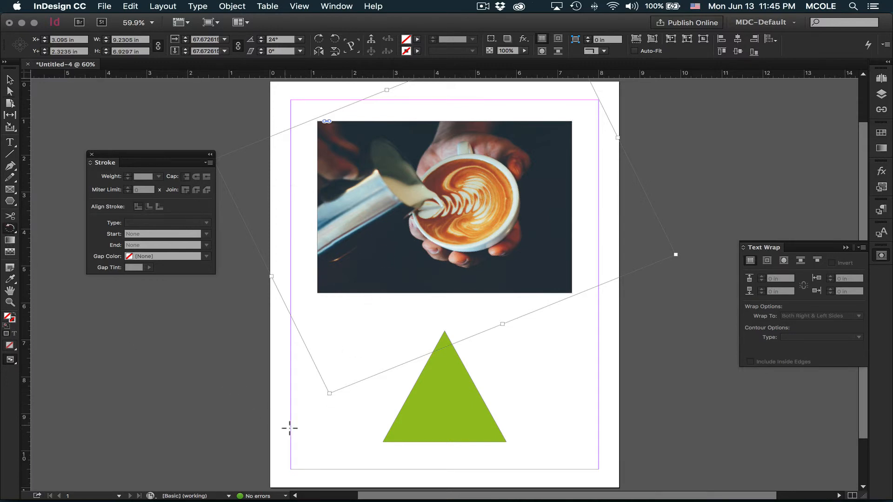
drag(302, 426, 360, 445)
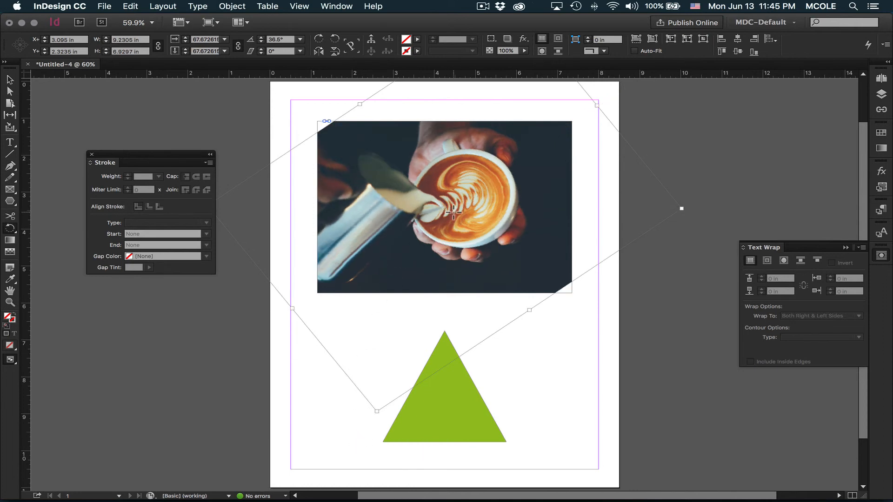
click(9, 79)
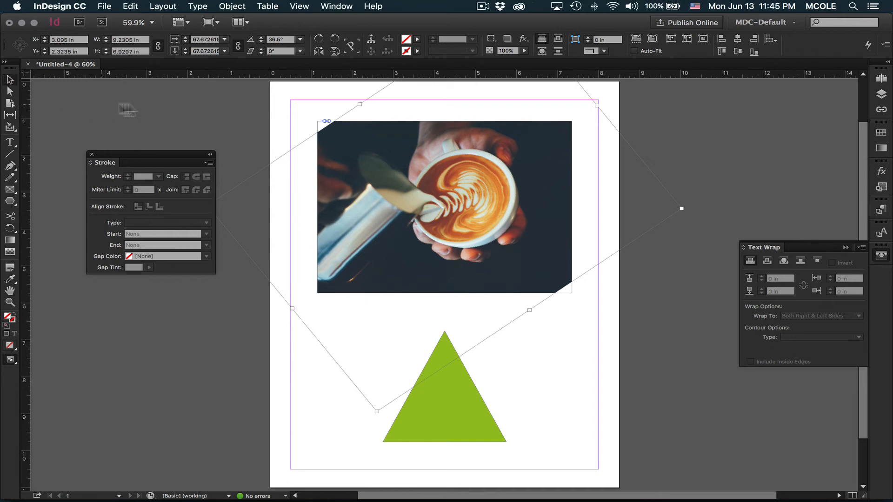
click(156, 105)
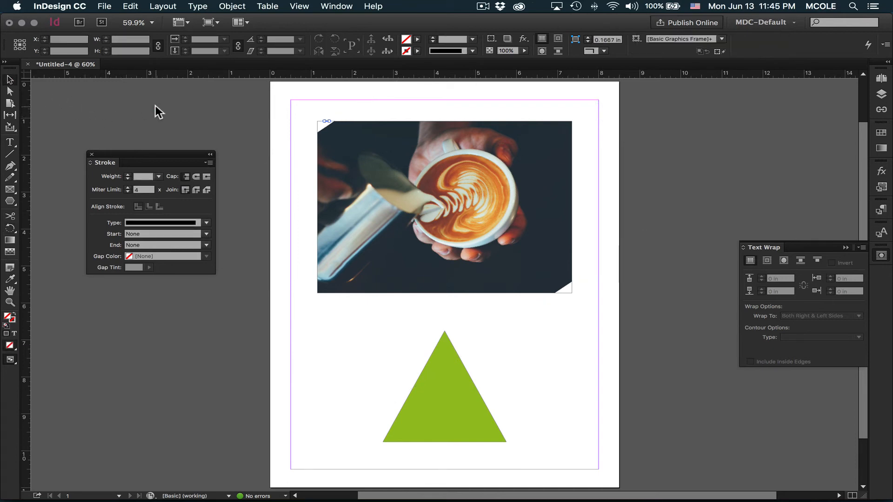